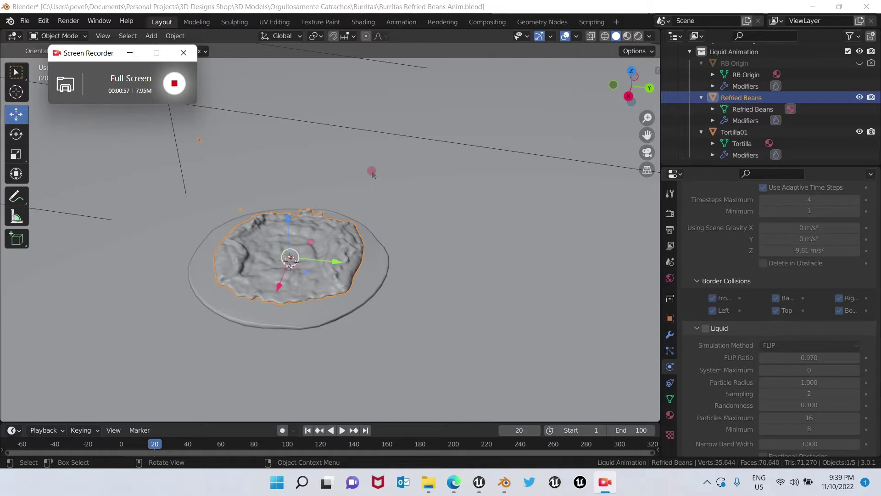
Switch the viewport to Rendered shading and select Tortilla01.
click(633, 35)
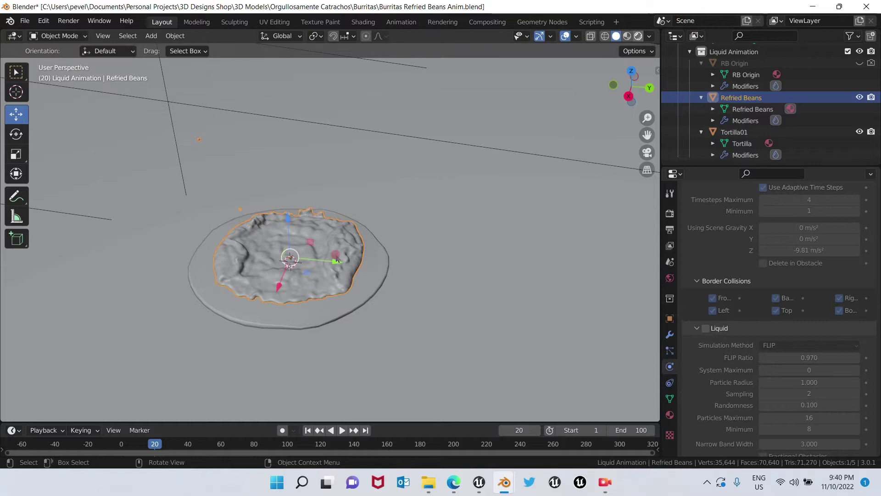
click(638, 35)
middle_drag(413, 193, 395, 202)
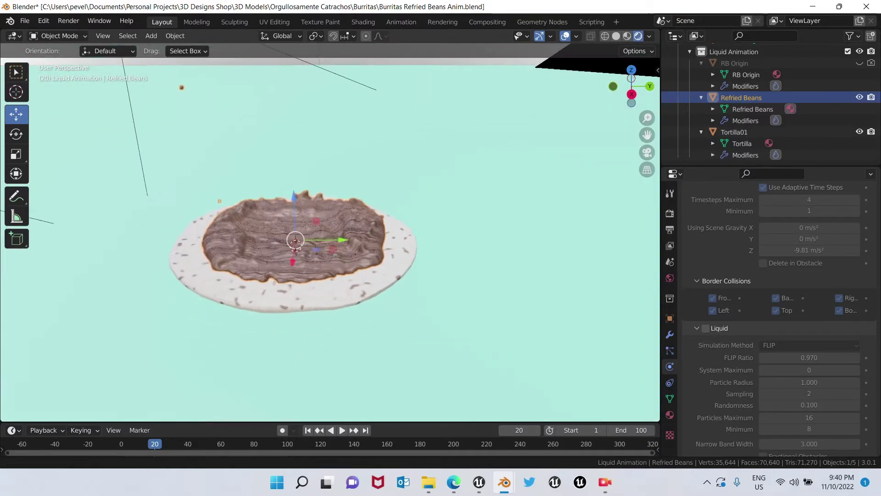
scroll(219, 201, up, 2)
click(177, 147)
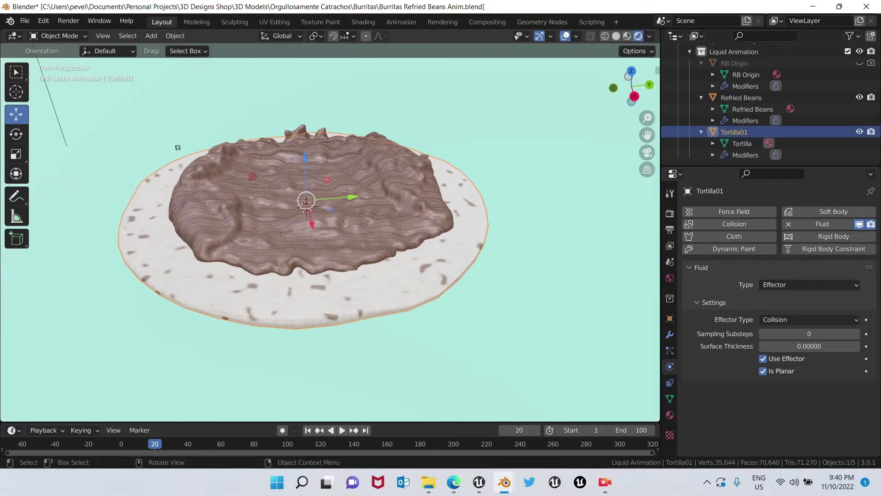
Play the beans animation from the first frame, stop it, and select the Refried Beans domain.
key(shift+Left)
key(space)
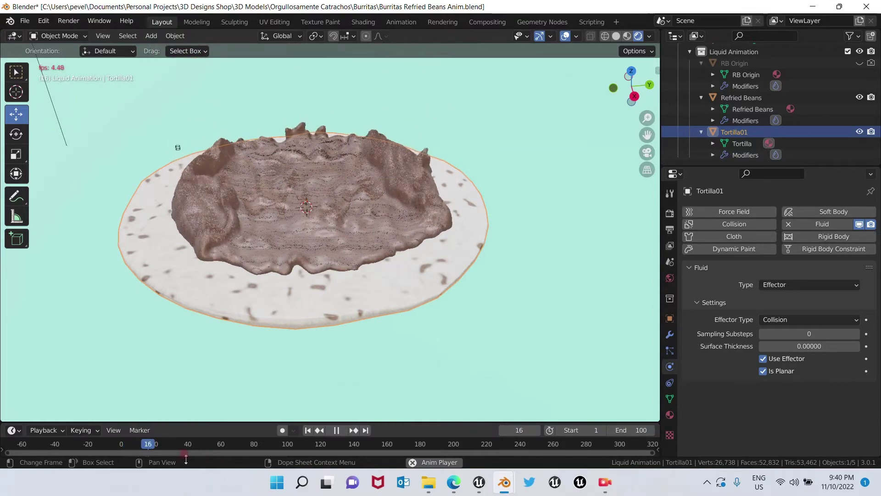
click(337, 430)
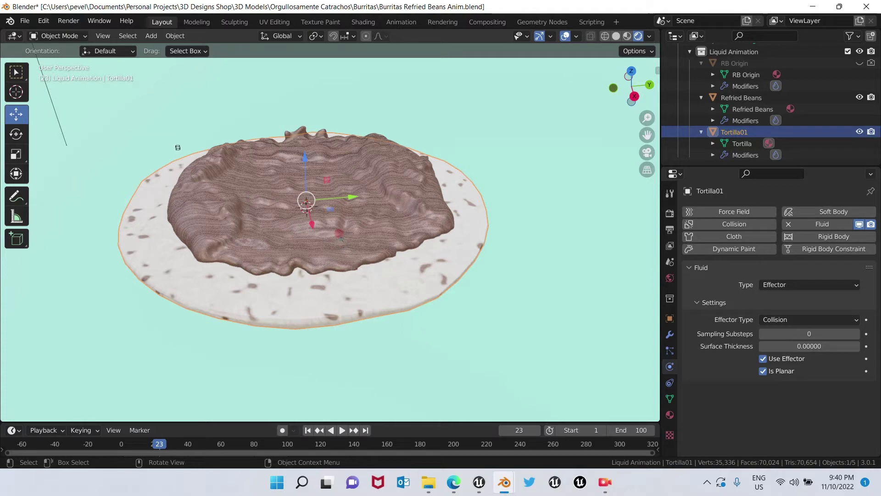
click(367, 236)
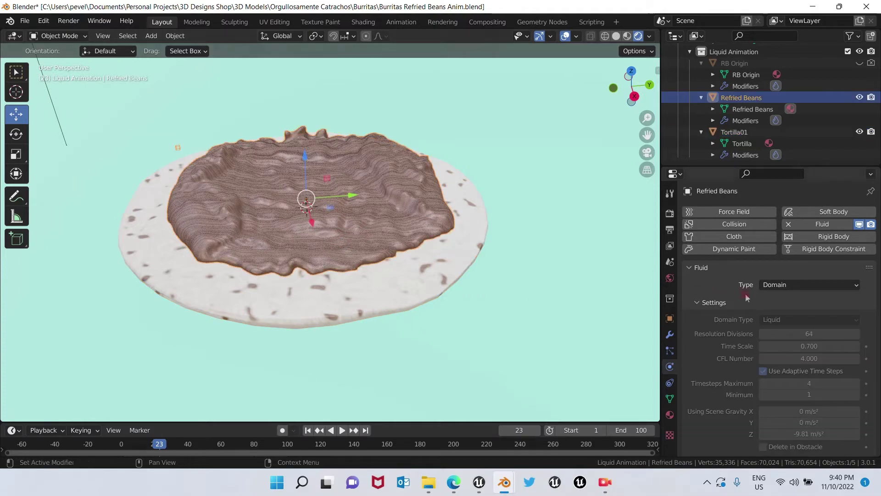
scroll(745, 297, down, 12)
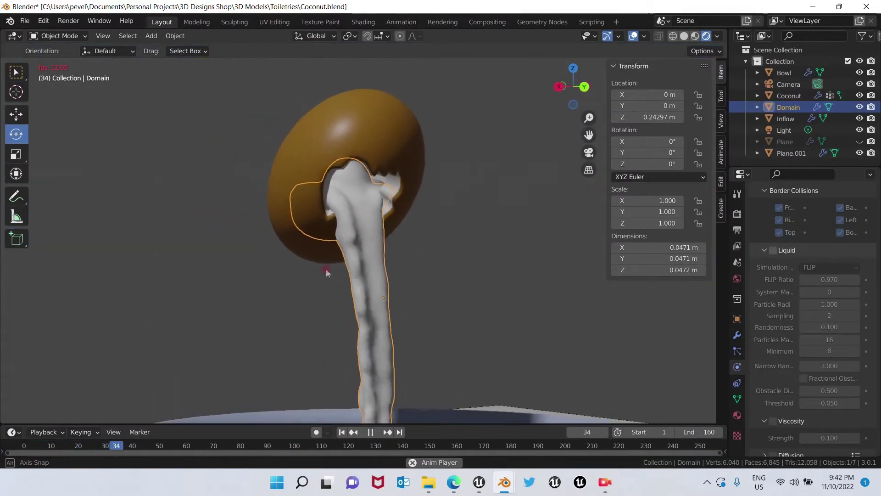
Orbit, play and pan around the coconut and toiletries liquid examples.
middle_drag(326, 269, 266, 384)
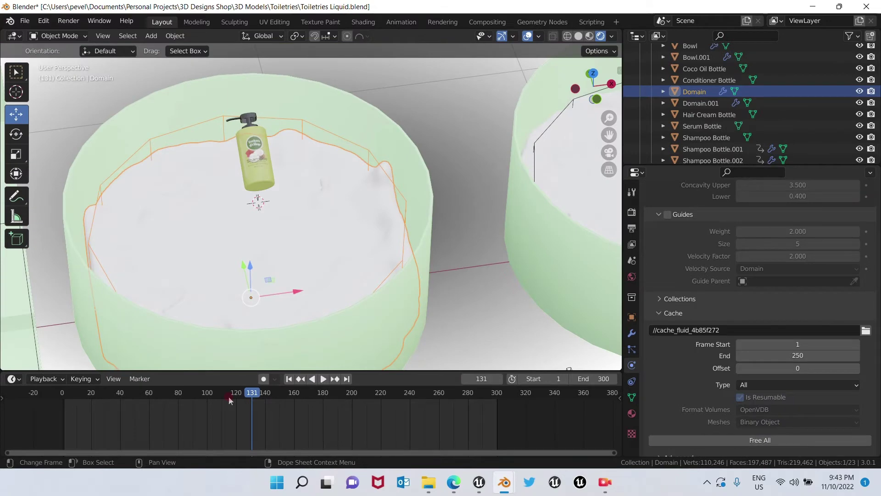
click(323, 379)
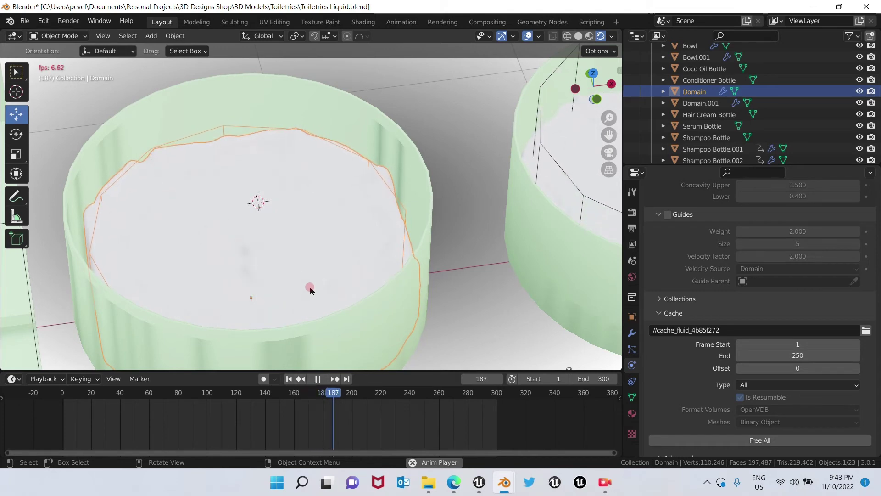
scroll(370, 288, up, 1)
shift+middle_drag(369, 288, 315, 279)
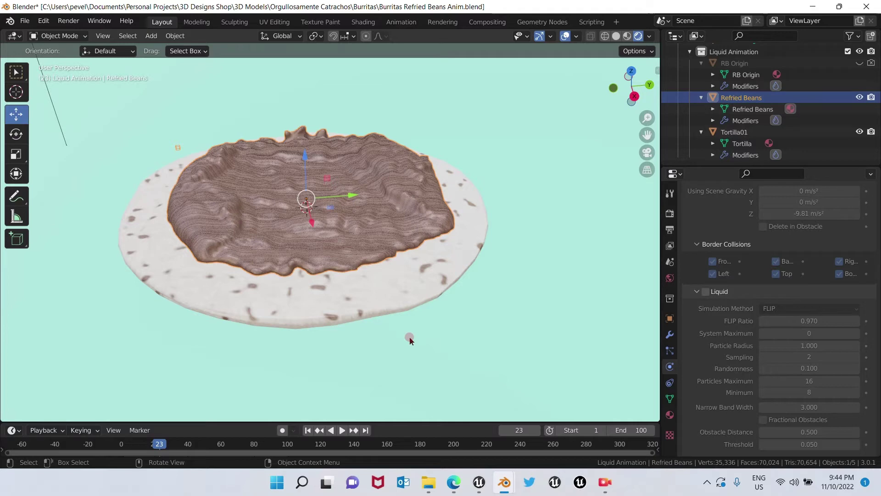
Enable Liquid in the Refried Beans domain's Physics properties.
scroll(734, 279, down, 3)
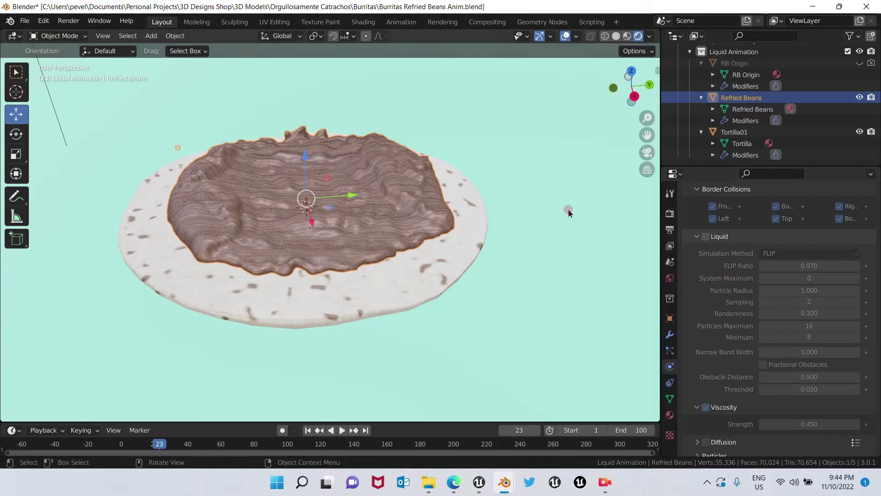
scroll(739, 275, up, 4)
scroll(738, 275, up, 10)
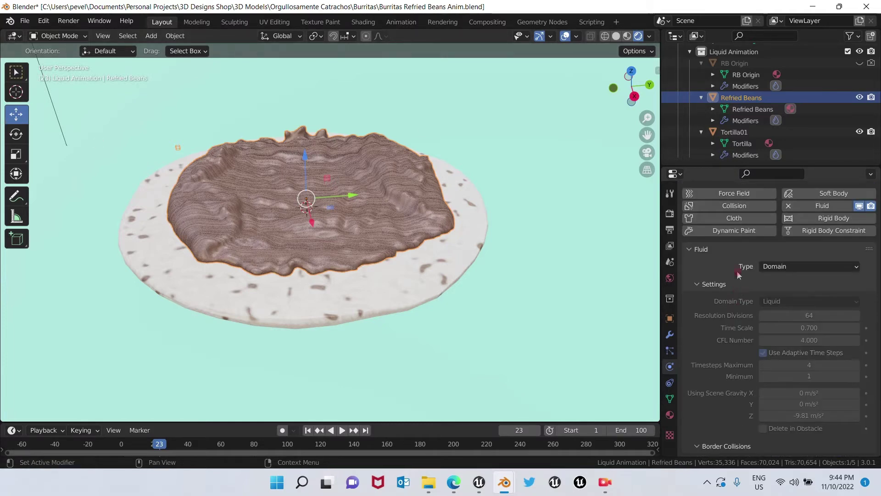
scroll(739, 275, down, 8)
scroll(738, 275, down, 4)
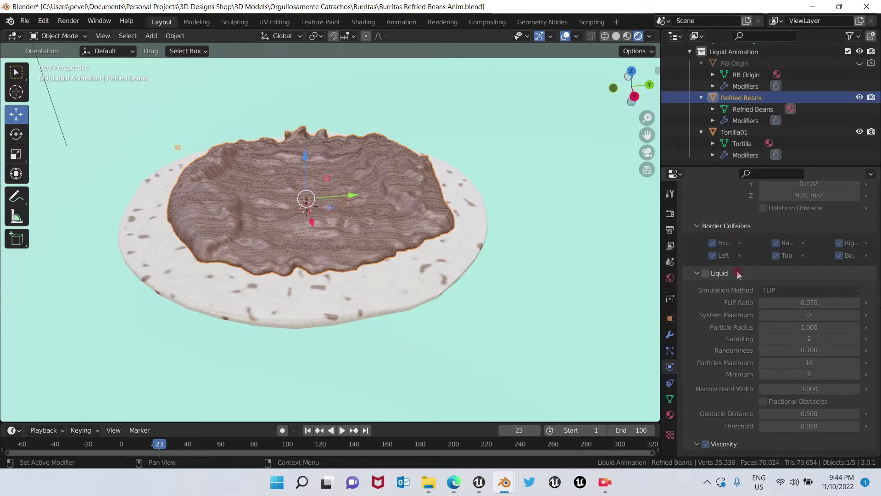
click(706, 274)
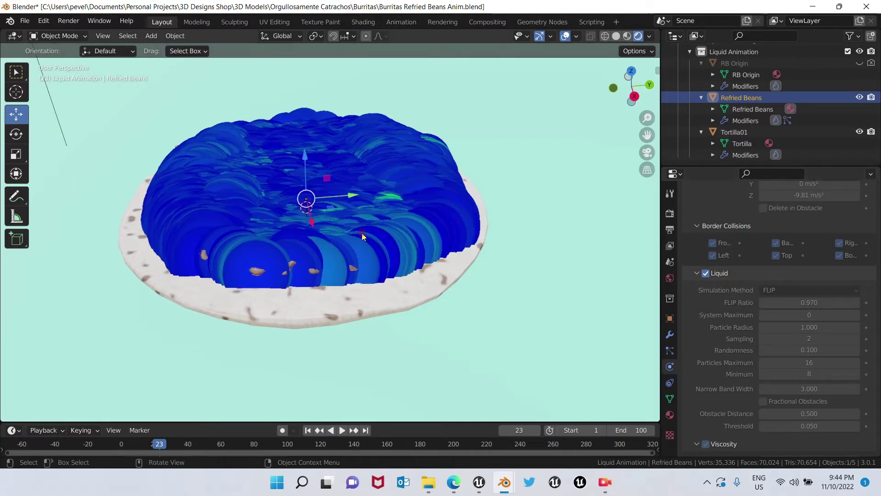
Review the domain's Mesh and Cache settings: frames 1 to 100, type All.
scroll(749, 296, down, 4)
scroll(751, 297, down, 8)
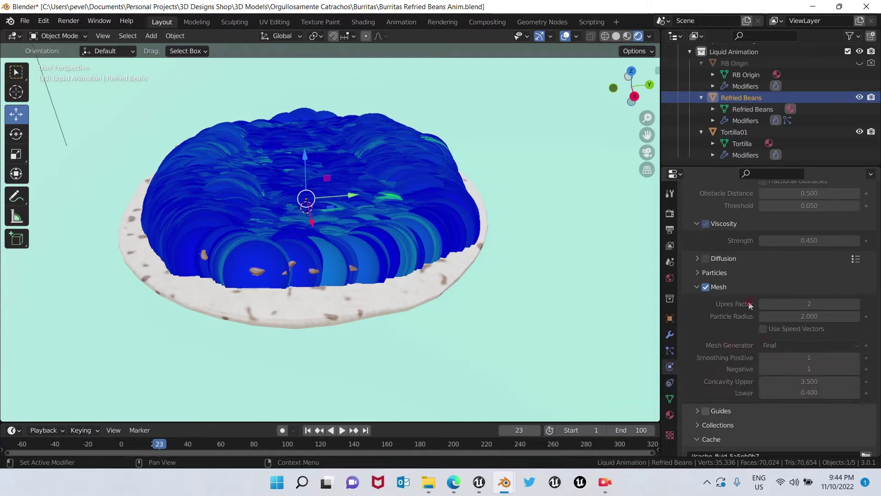
scroll(752, 312, down, 5)
scroll(746, 285, down, 8)
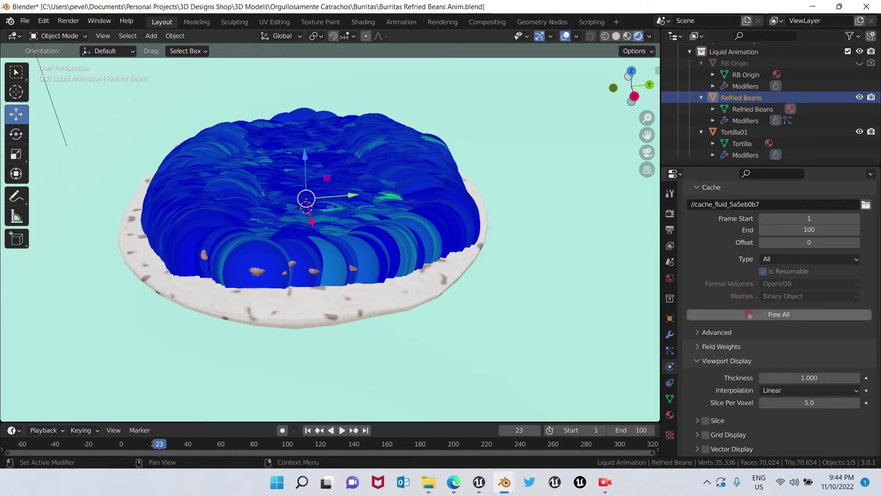
scroll(750, 314, up, 2)
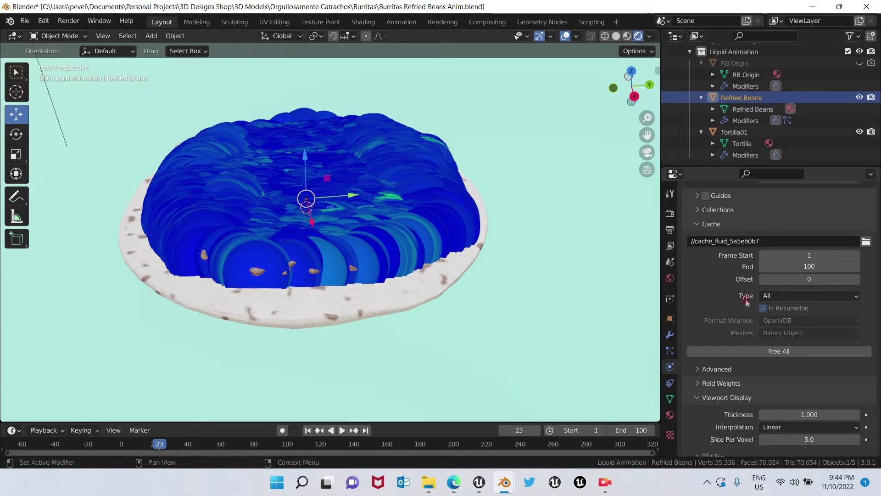
scroll(748, 301, up, 2)
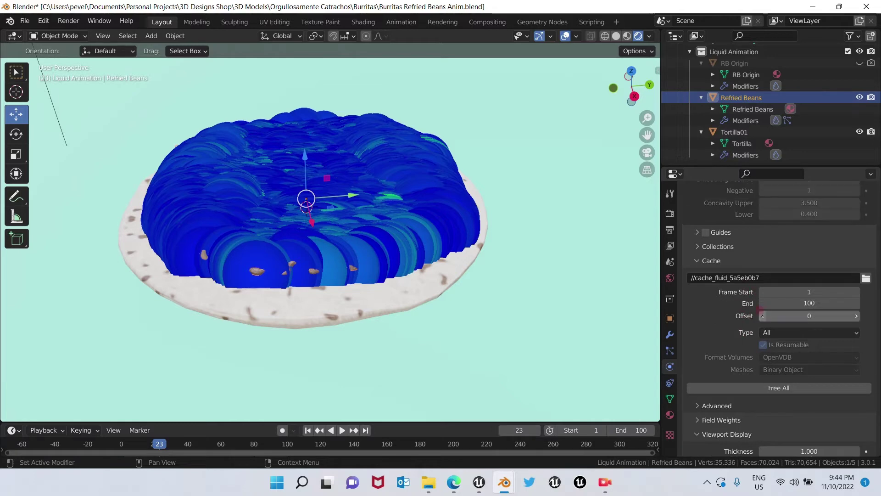
scroll(752, 294, down, 2)
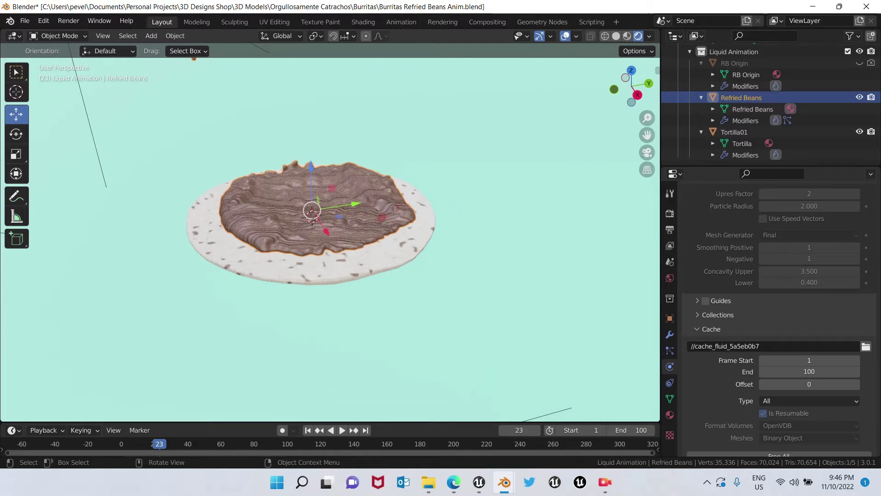
Select Tortilla01, then the Refried Beans domain, and add Tortilla01 to the selection.
click(397, 249)
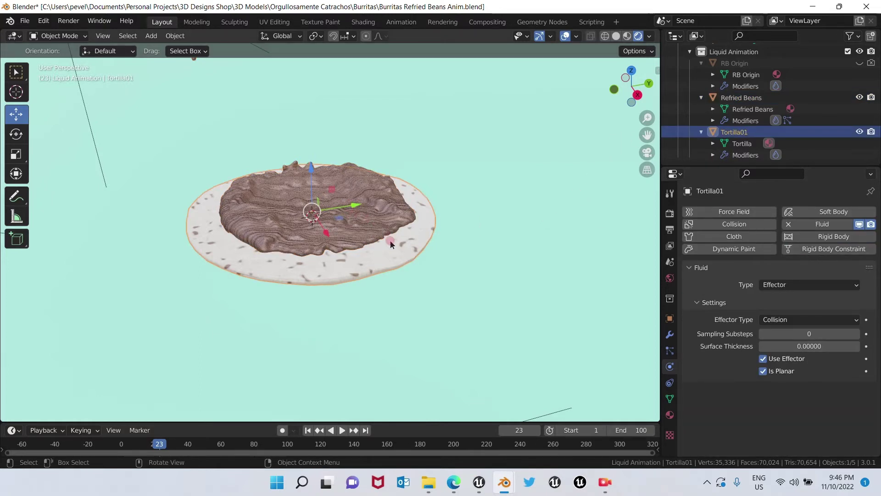
click(380, 204)
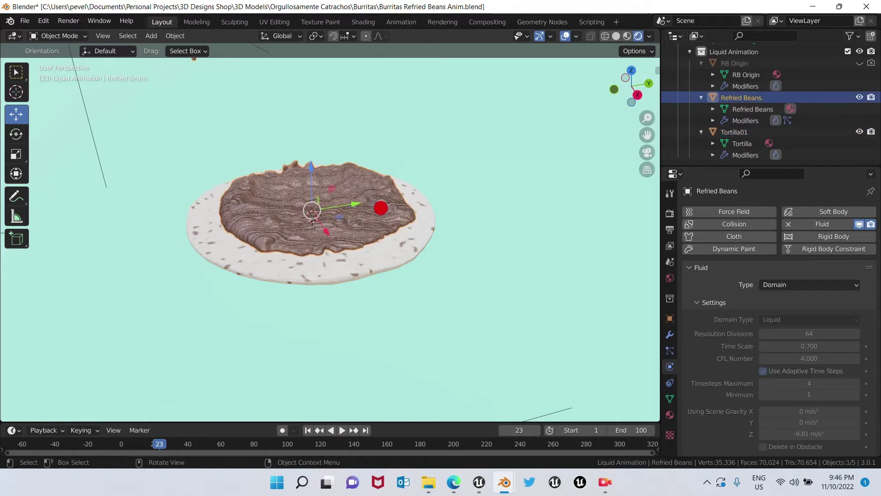
shift+click(414, 242)
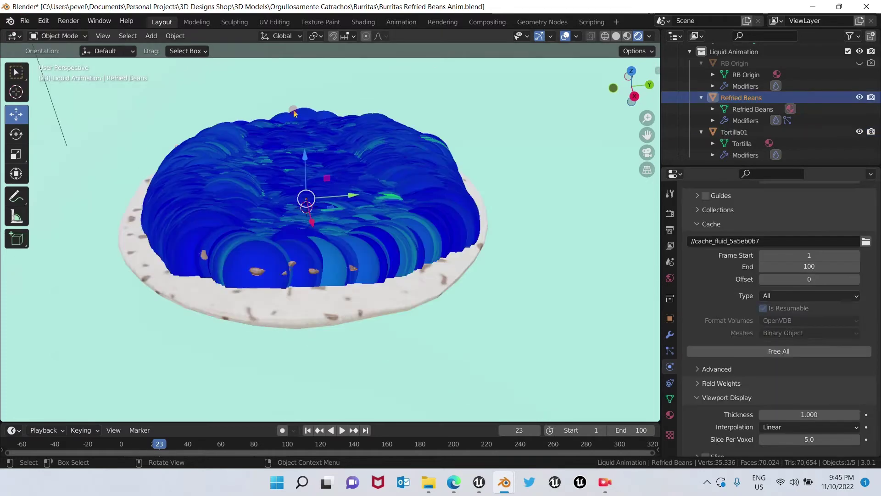
Start an Alembic (.abc) export with a manual transform scale of 100.
click(25, 20)
mouse_move(79, 187)
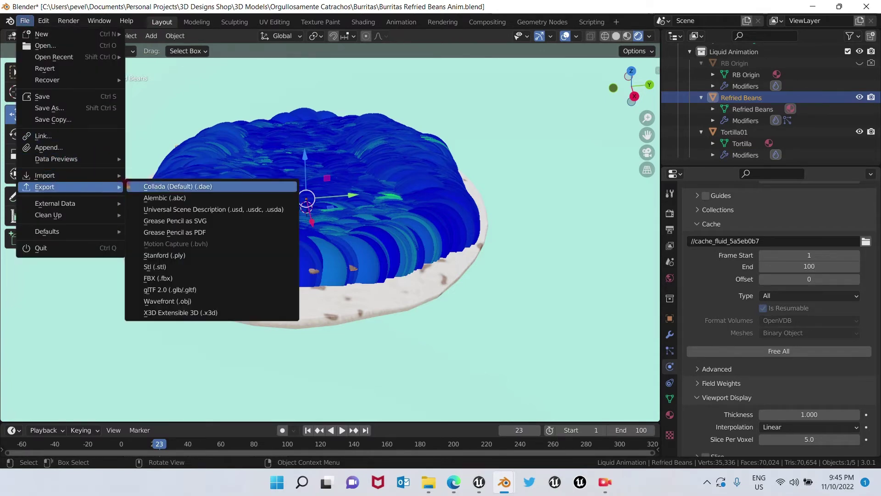
click(167, 198)
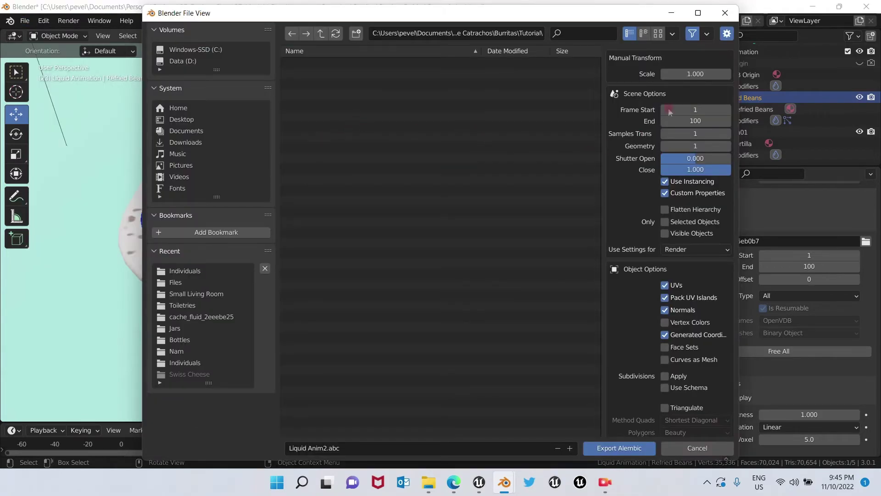
click(683, 74)
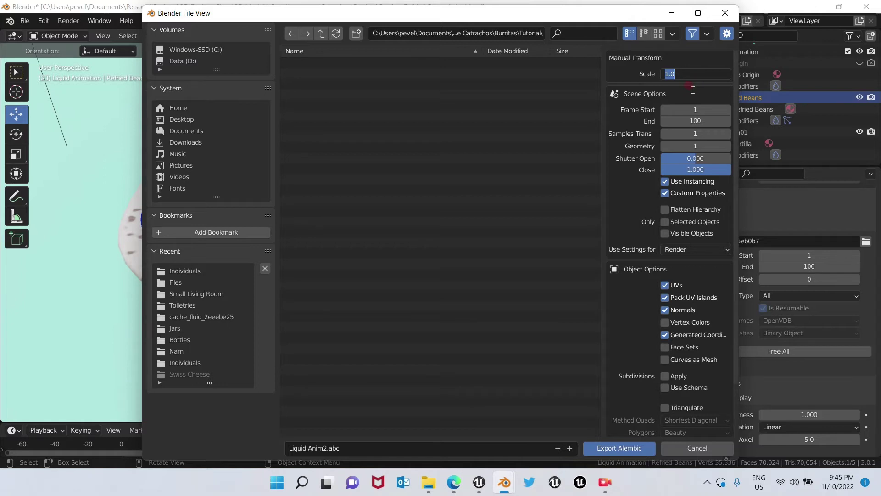
text(100)
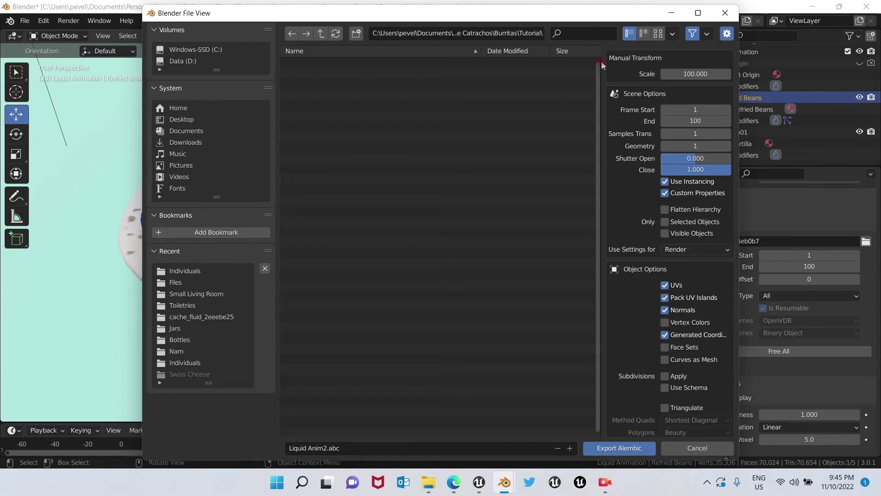
drag(591, 17, 383, 51)
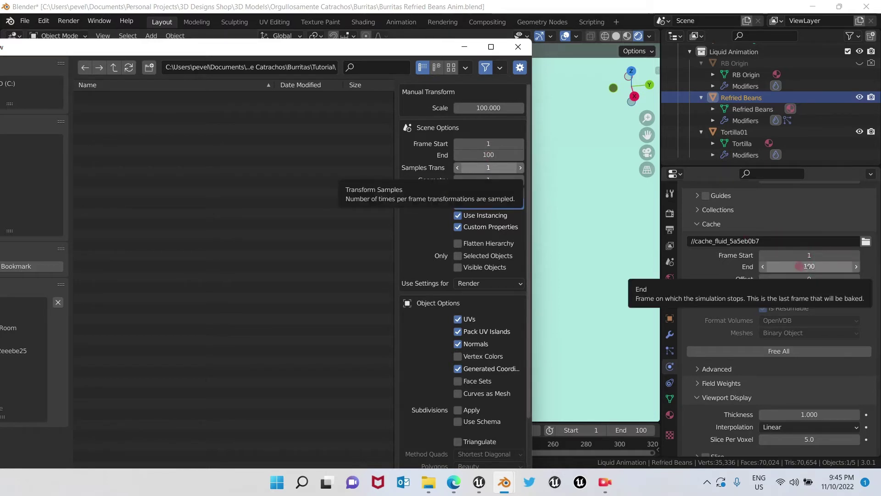
Restrict the Alembic export to Selected Objects and include Face Sets.
click(459, 257)
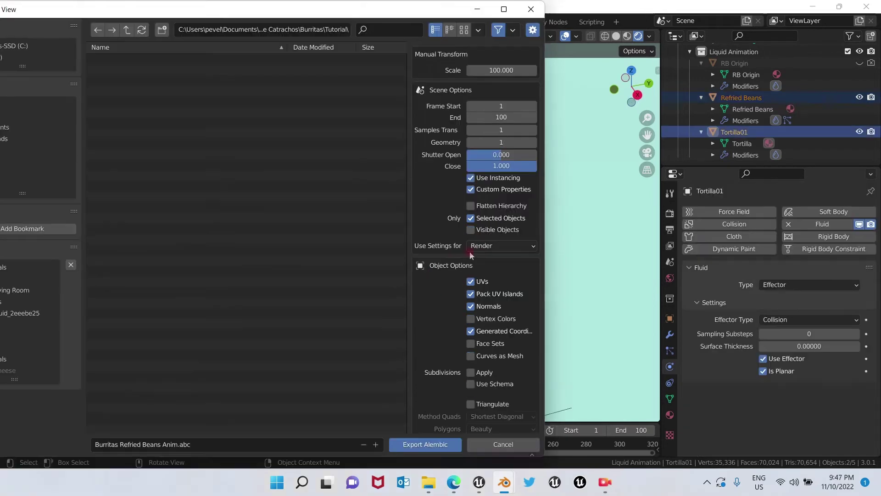
scroll(473, 253, down, 4)
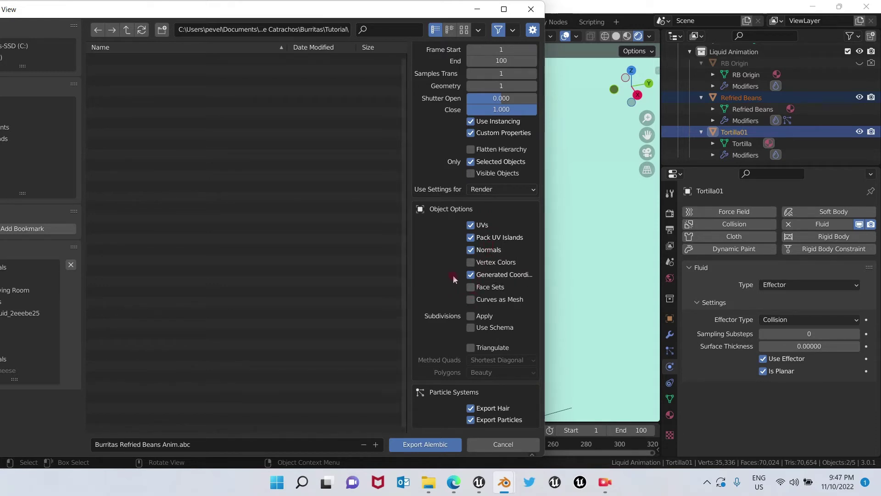
drag(273, 20, 250, 291)
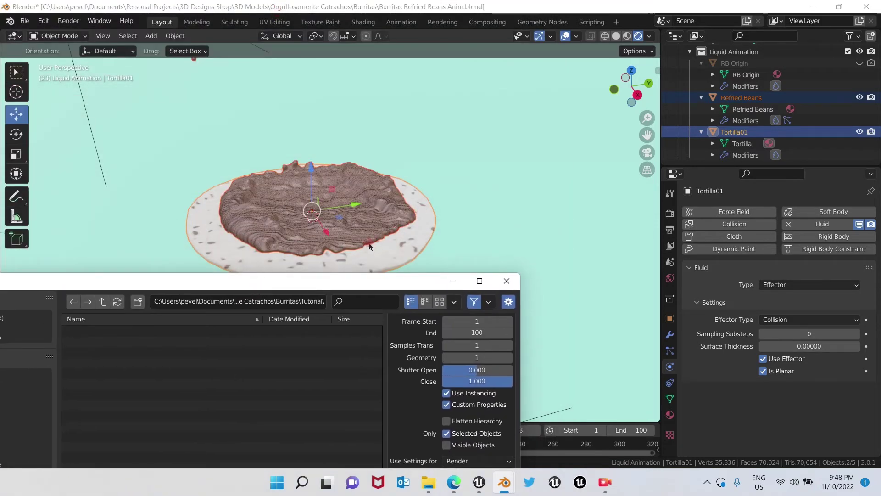
drag(360, 279, 402, 11)
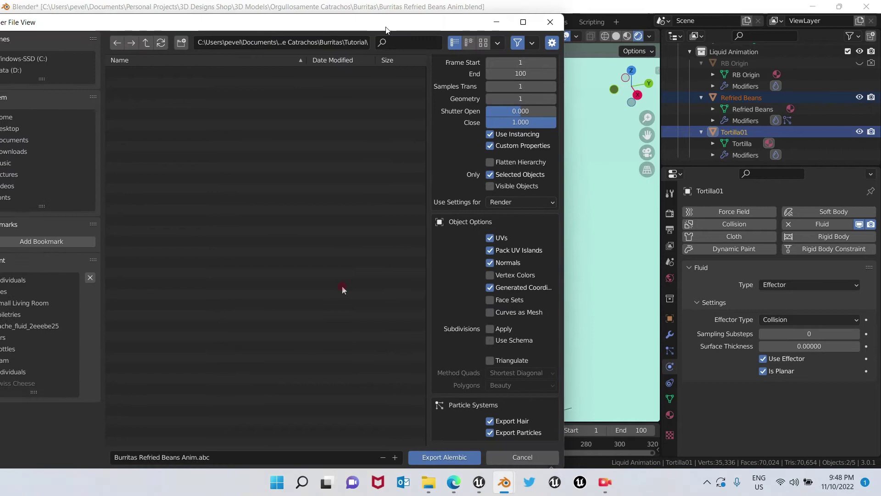
click(488, 291)
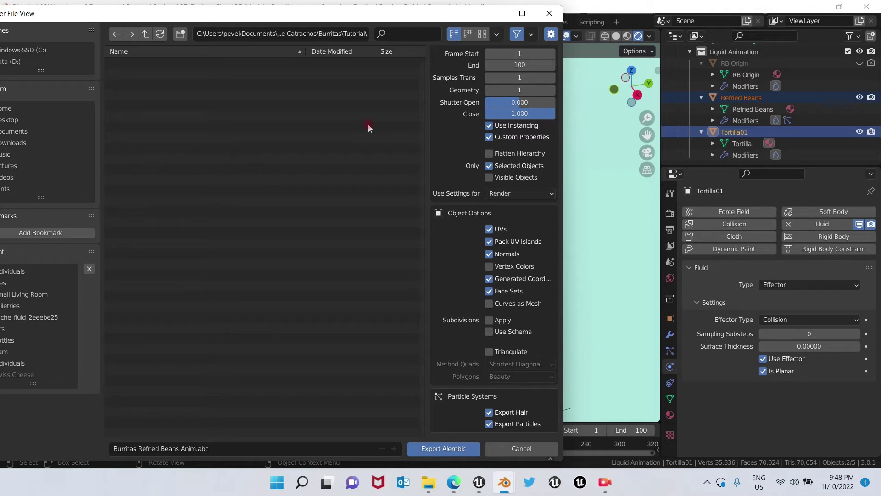
drag(390, 5, 342, 21)
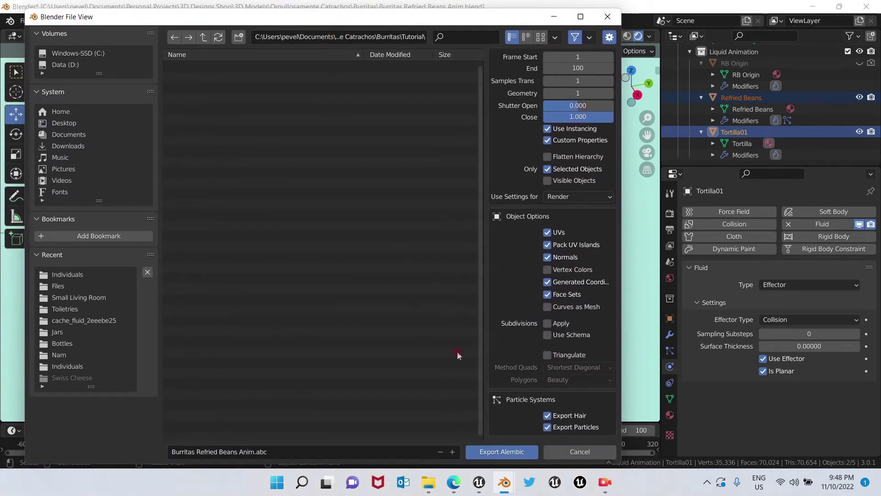
Triangulate quads with the Beauty method and export Burritas Refried Beans Anim.abc.
click(548, 357)
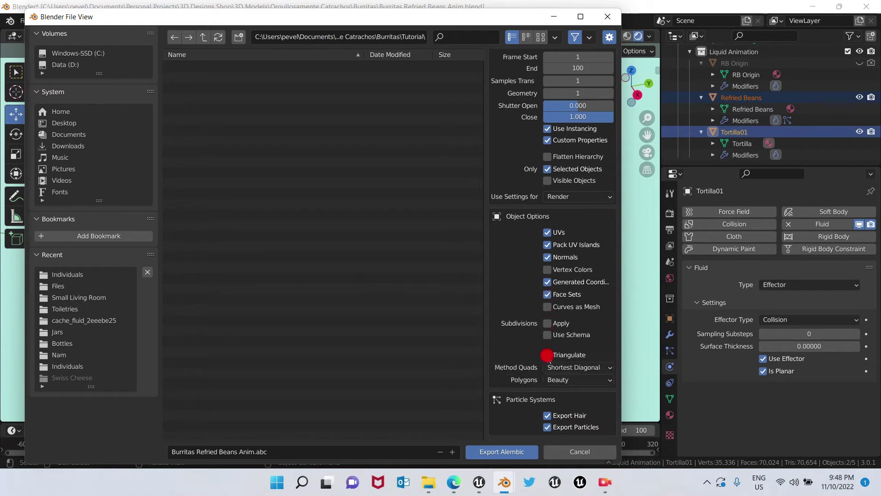
click(591, 367)
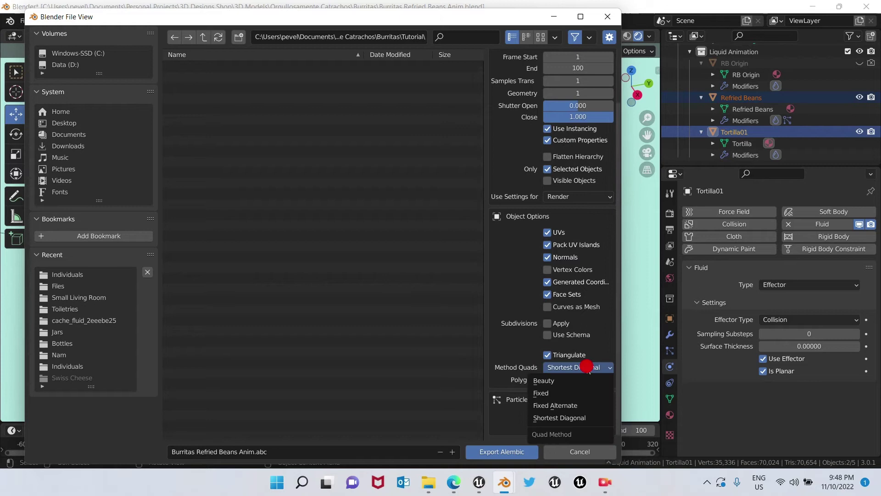
click(542, 381)
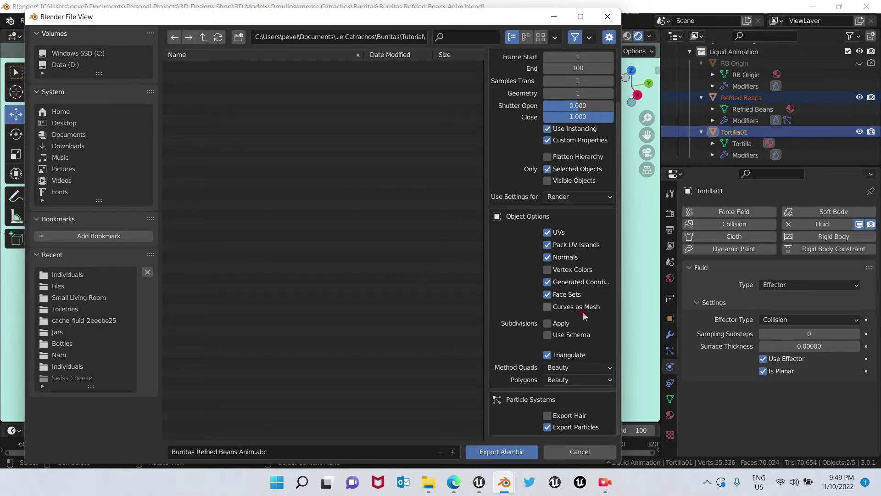
click(482, 451)
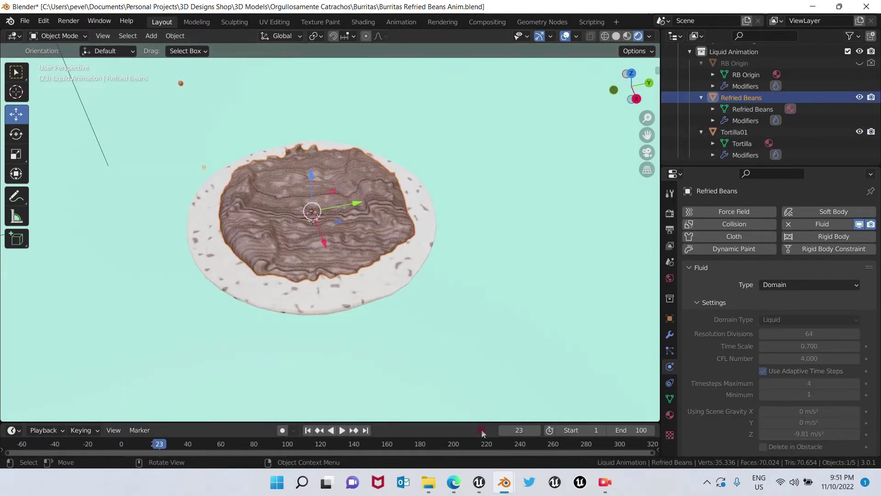
Import Burritas Refried Beans Anim.abc into Unreal with import type Geometry Cache (Experimental).
click(478, 440)
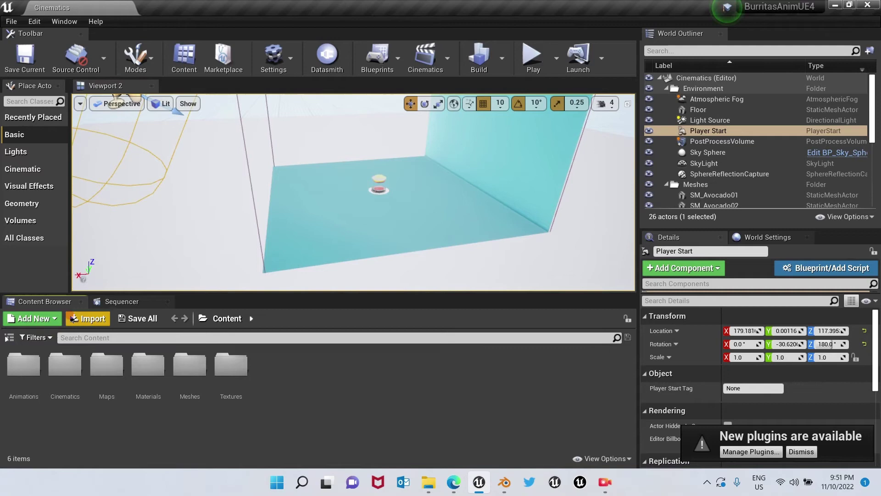
click(72, 317)
click(176, 155)
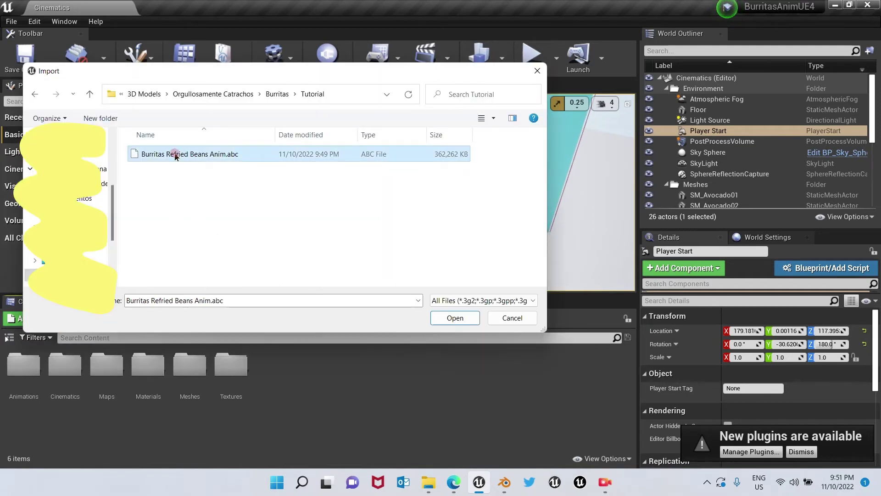
click(446, 318)
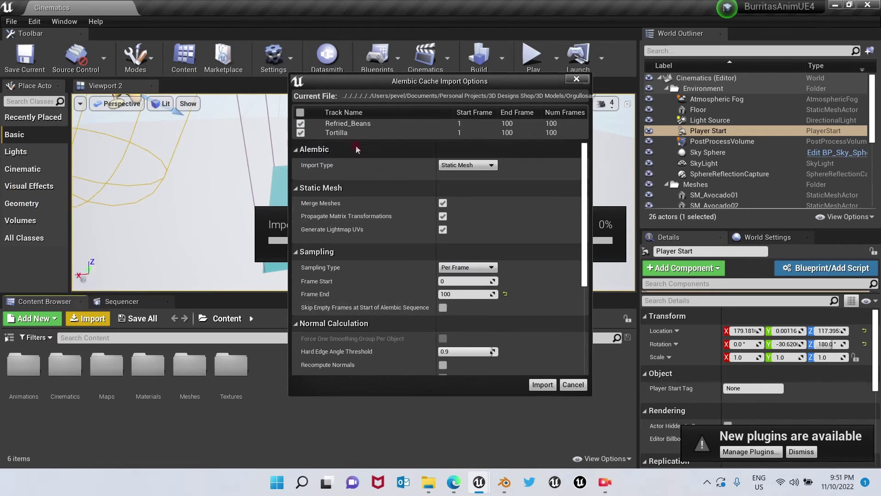
drag(369, 84, 293, 49)
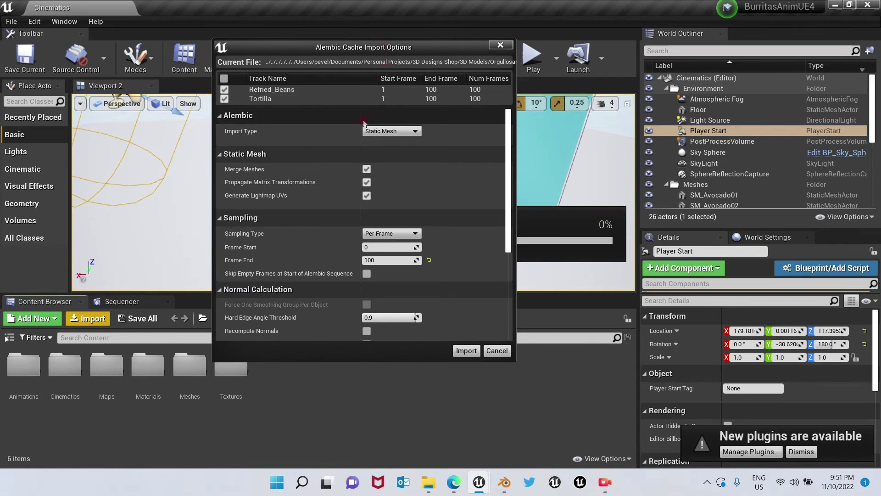
click(398, 137)
click(393, 150)
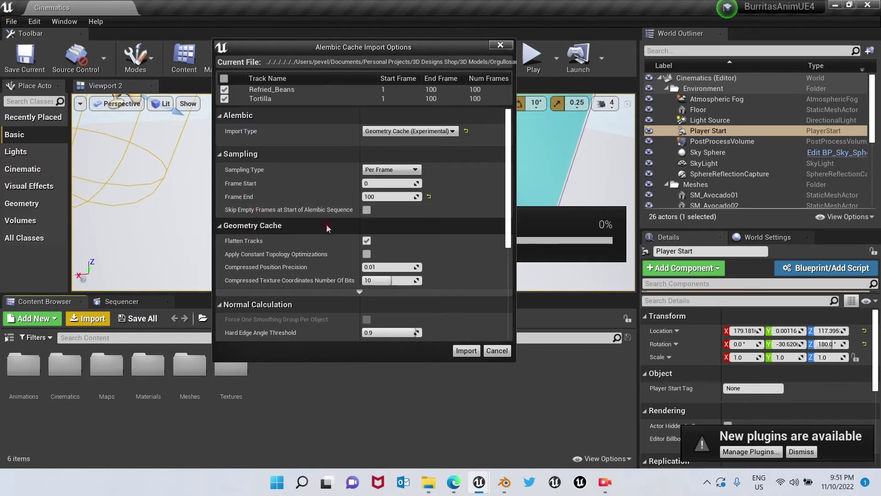
Enable Skip Empty Frames and Create Materials, pick the Autodesk 3ds Max preset, and import.
click(367, 209)
scroll(356, 237, down, 5)
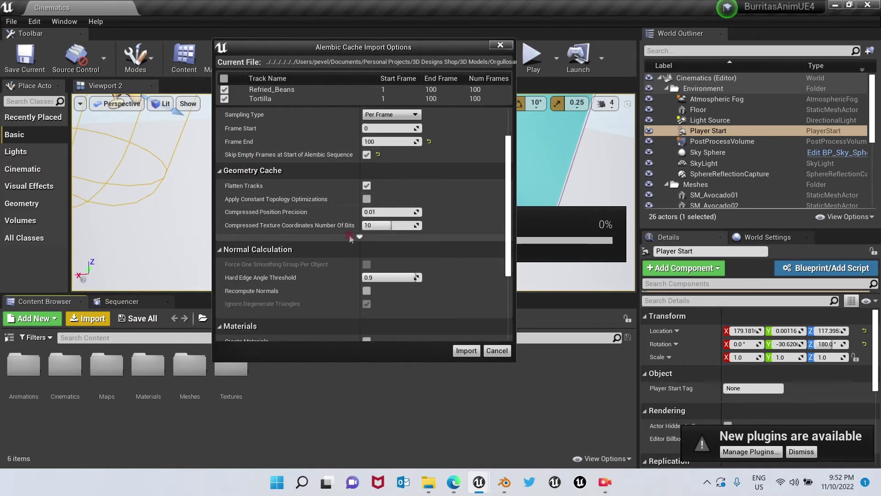
scroll(350, 237, down, 2)
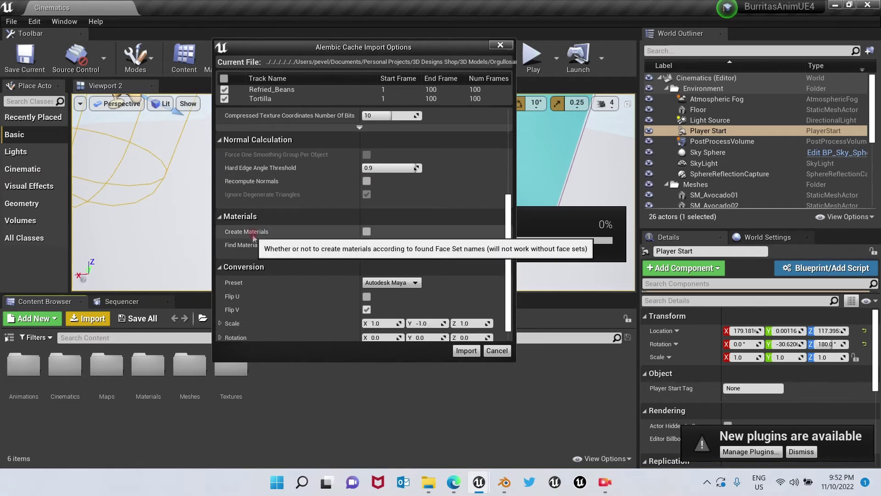
click(367, 232)
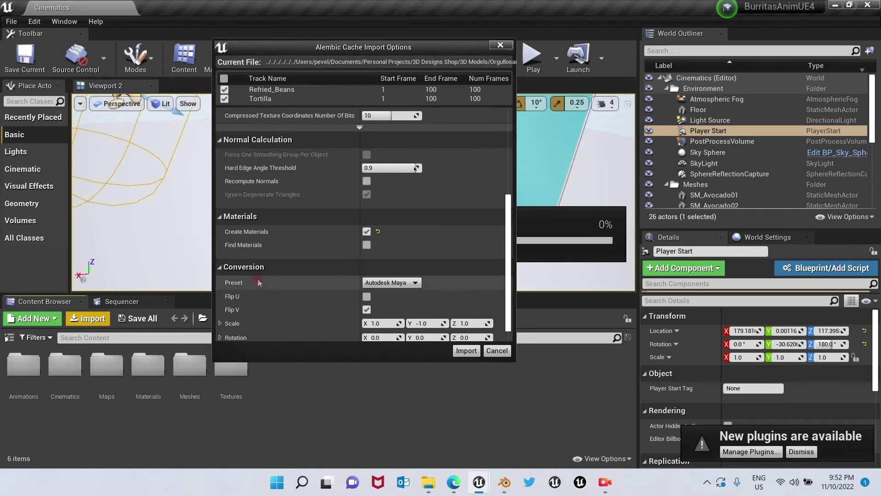
click(389, 282)
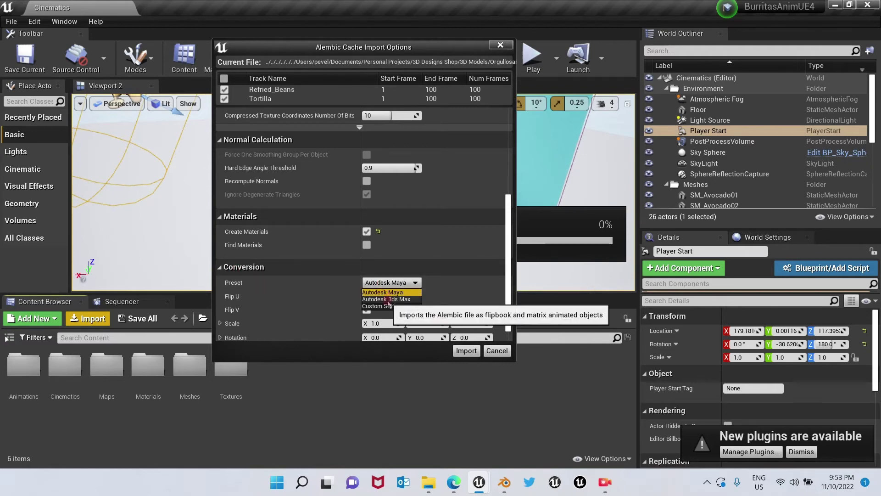
click(388, 300)
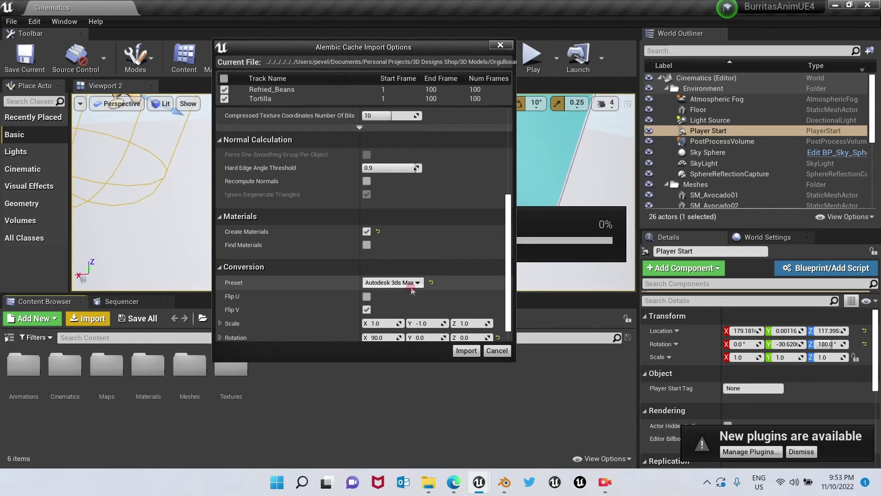
scroll(364, 205, up, 2)
scroll(365, 207, up, 6)
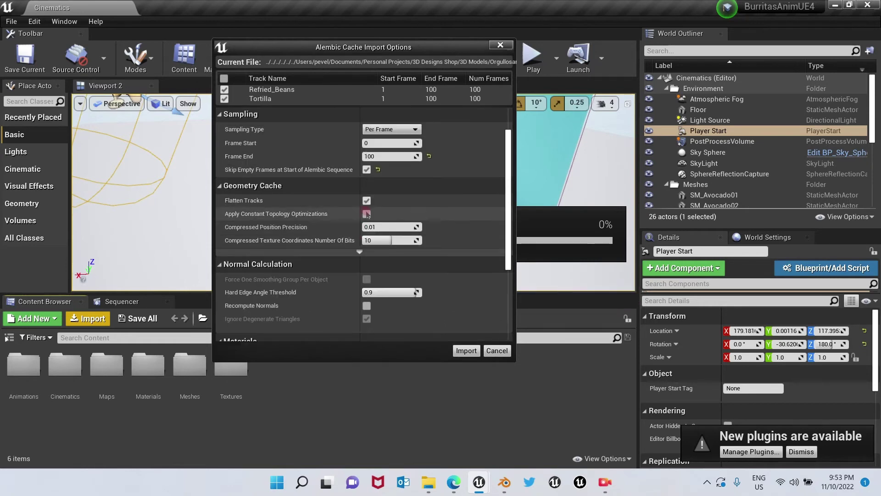
scroll(370, 216, down, 8)
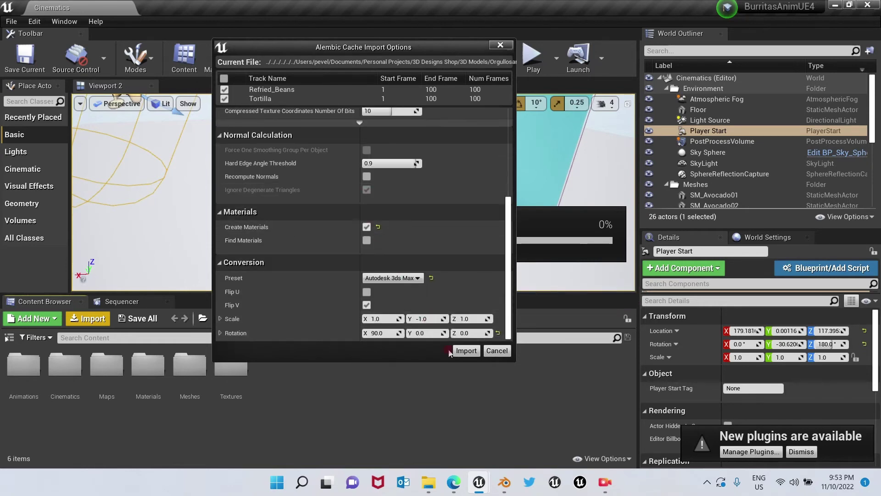
click(466, 350)
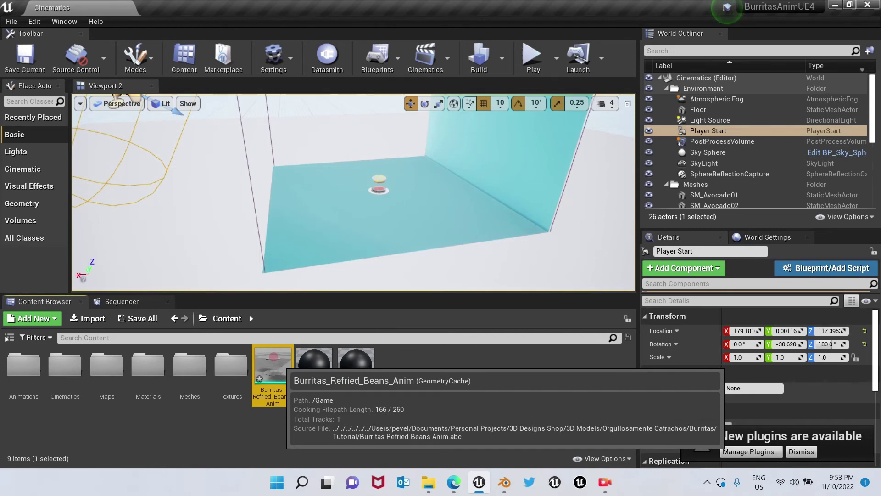
Open the Burritas_Refried_Beans_Anim geometry cache in its asset editor.
double_click(280, 366)
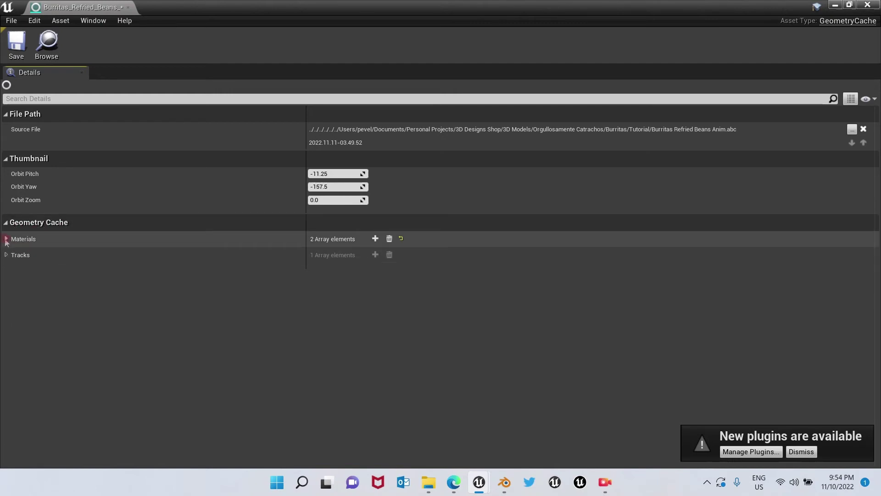
Assign MI_RefriedBeans to material element 0.
click(6, 239)
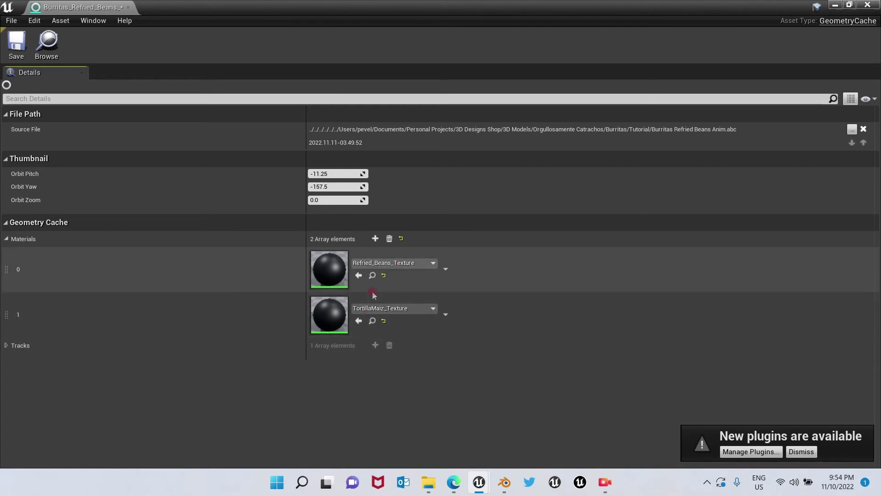
click(384, 266)
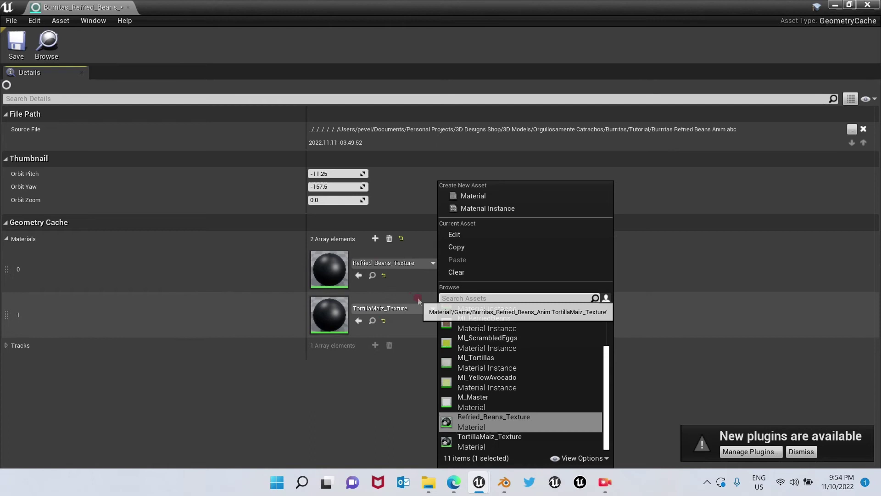
click(473, 298)
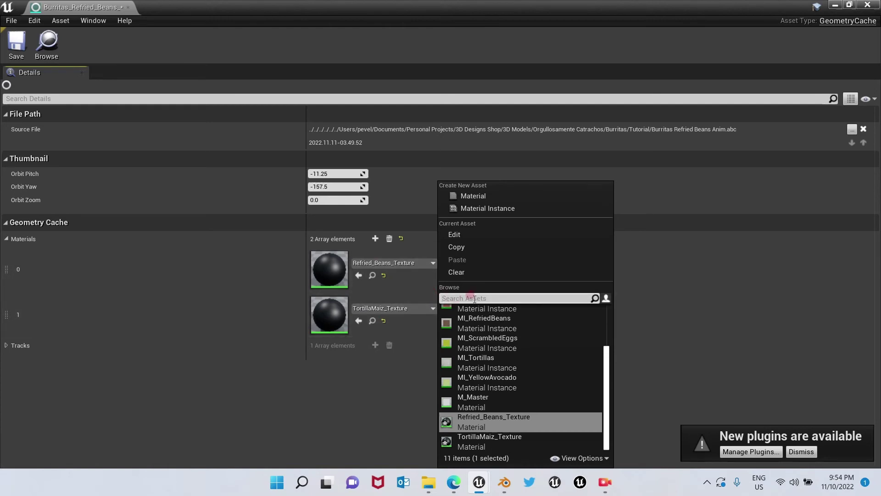
text(REFR)
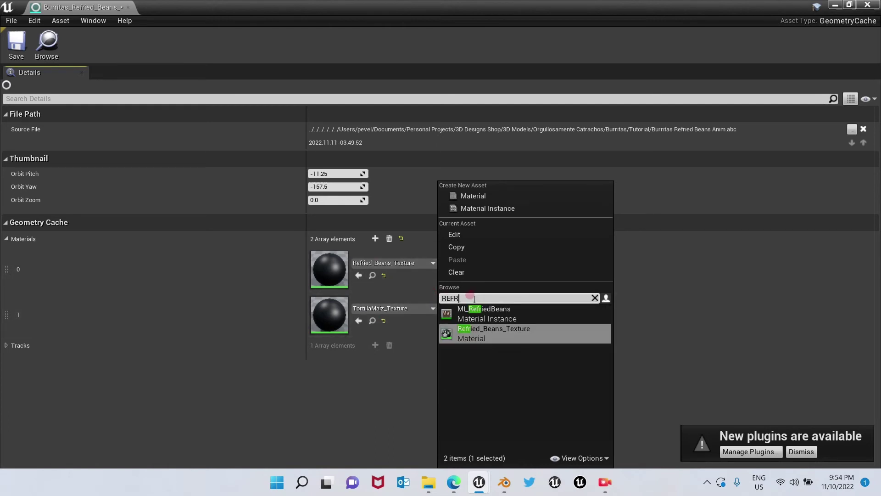
click(477, 316)
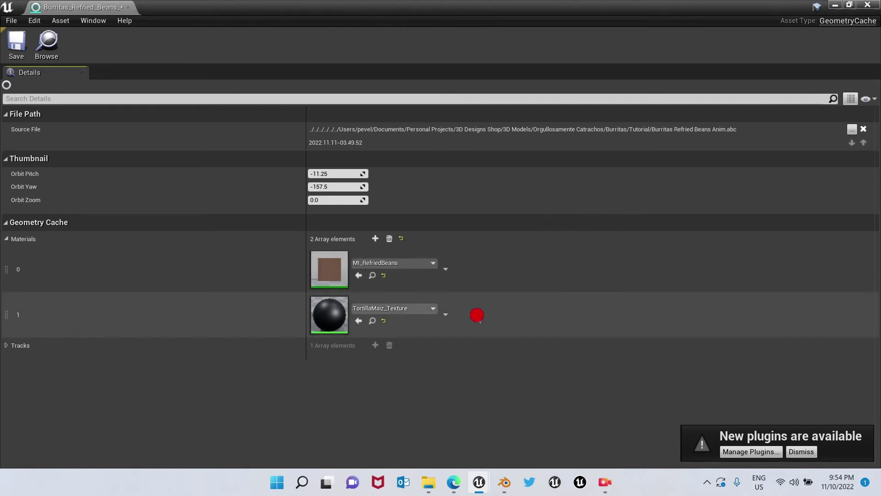
Assign MI_Tortillas to material element 1 and save the geometry cache.
click(394, 309)
click(379, 134)
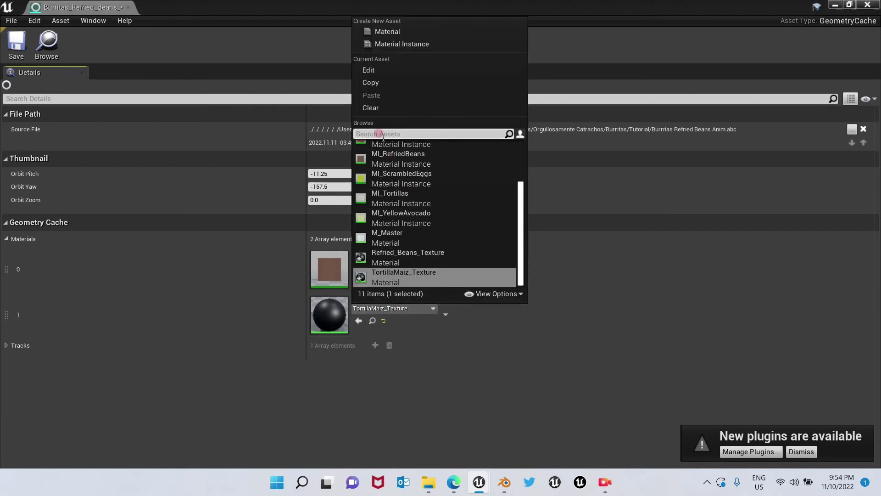
text(TORTI)
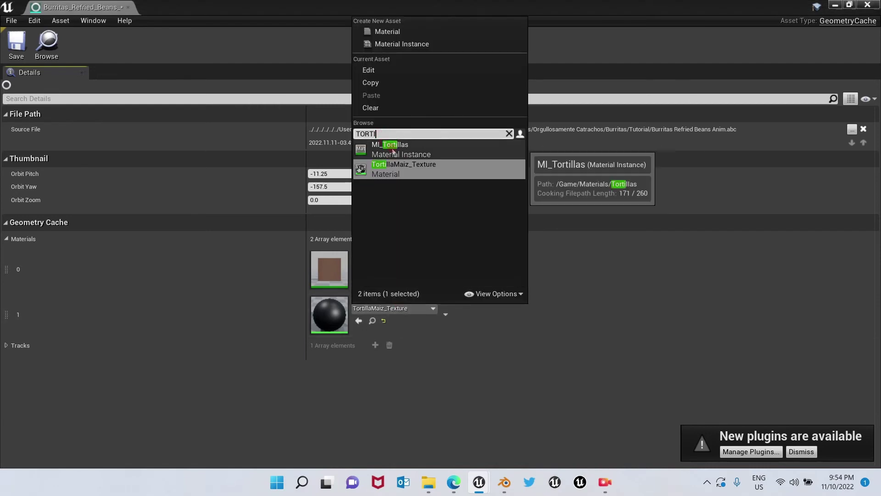
click(390, 147)
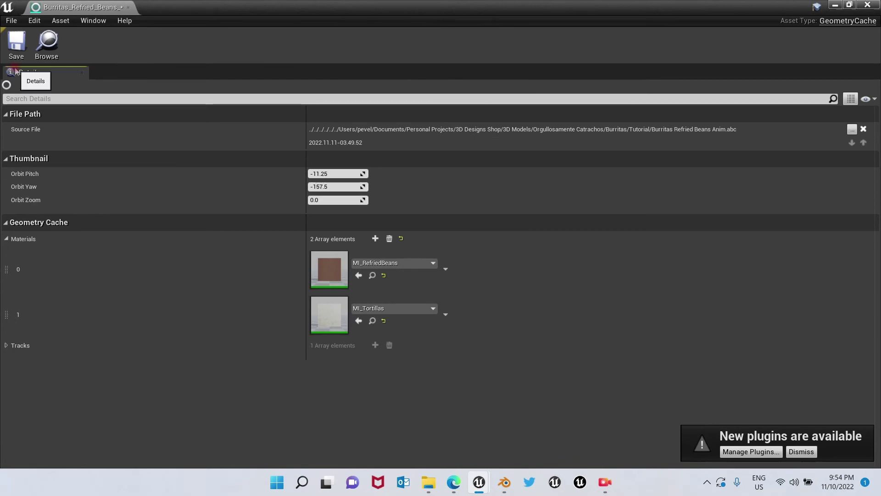
click(16, 43)
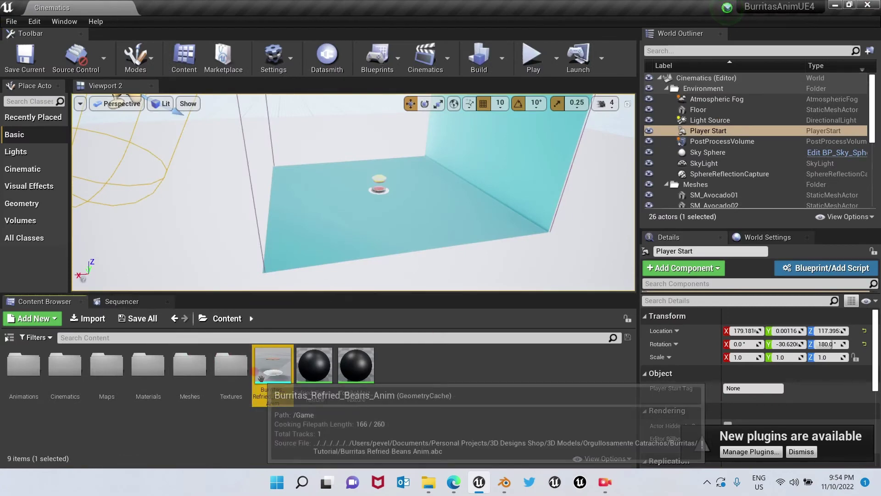
Place the Burritas_Refried_Beans_Anim geometry cache in the level and play-test it, viewing the beans on the plate.
drag(261, 378, 358, 224)
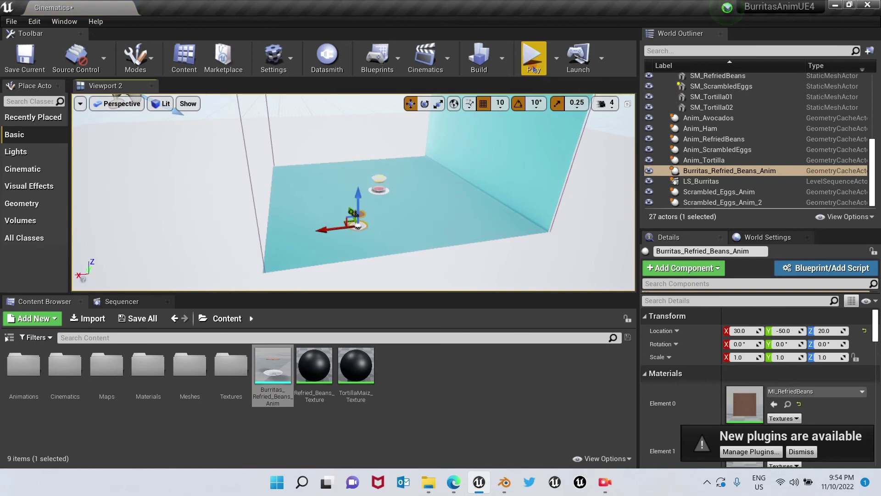
click(532, 67)
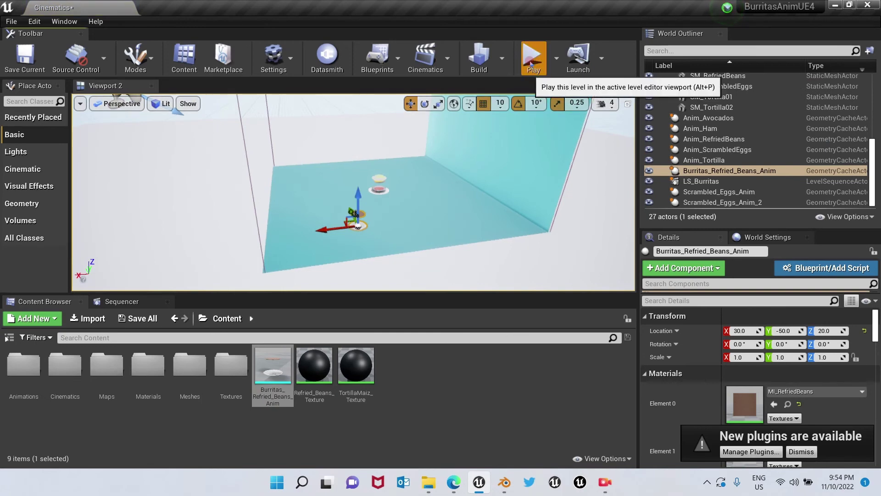
mouse_move(415, 238)
mouse_down()
mouse_move(466, 248)
mouse_move(426, 231)
mouse_move(402, 236)
mouse_up()
key(w)
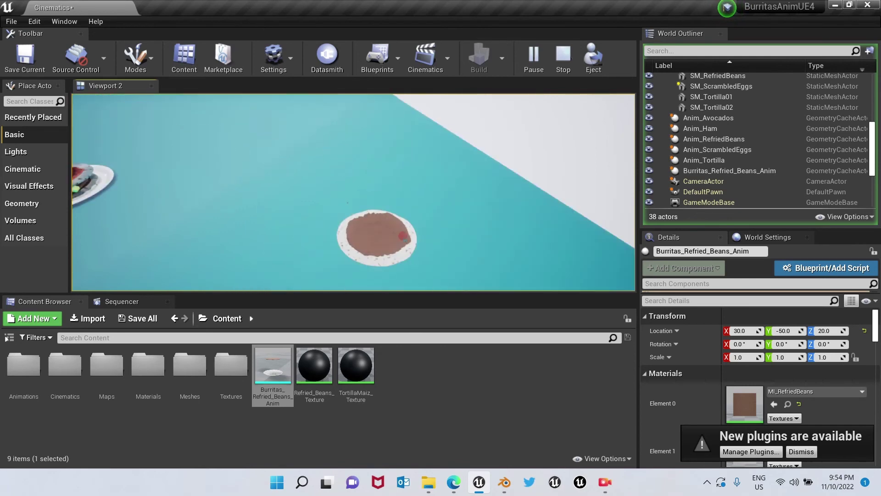
drag(282, 217, 317, 240)
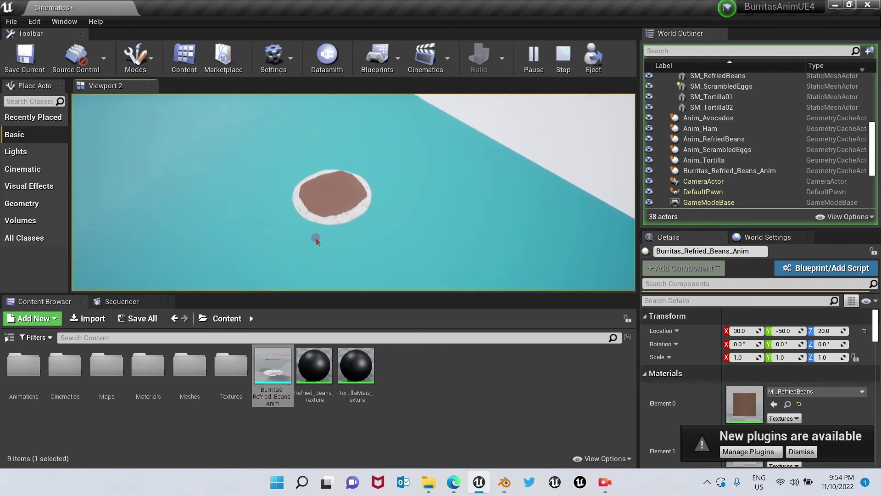
click(535, 56)
click(563, 56)
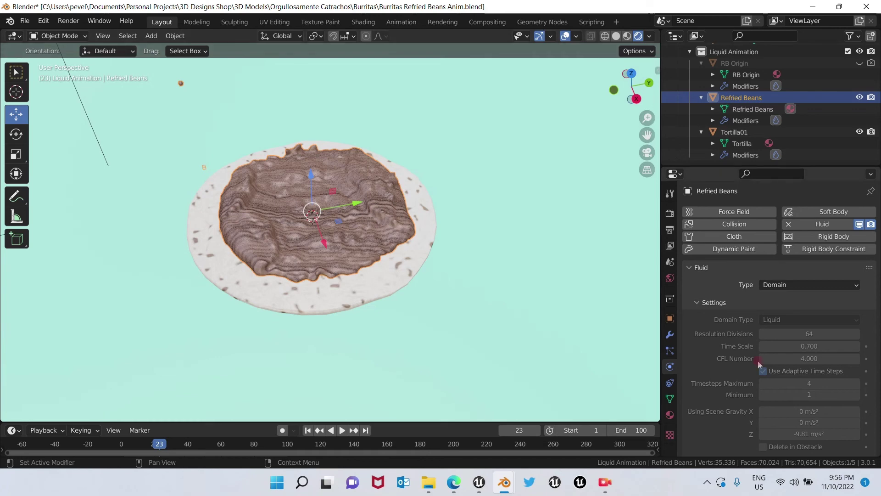
scroll(752, 363, down, 10)
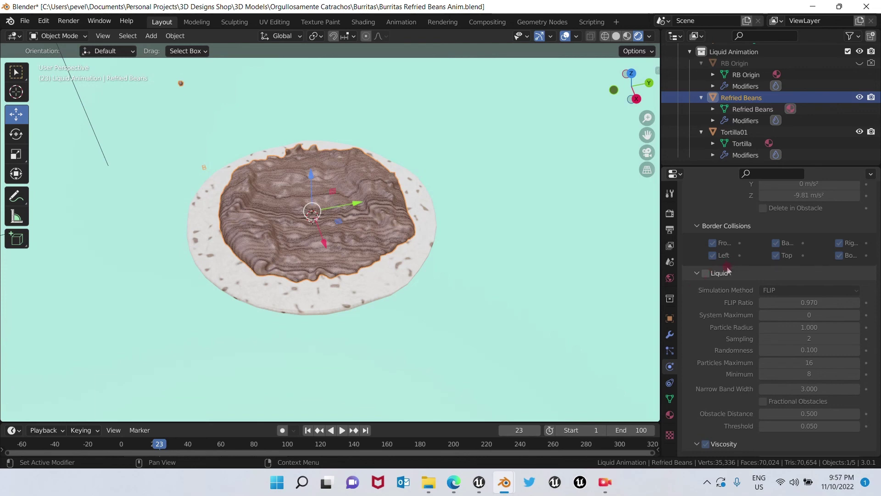
scroll(727, 269, down, 10)
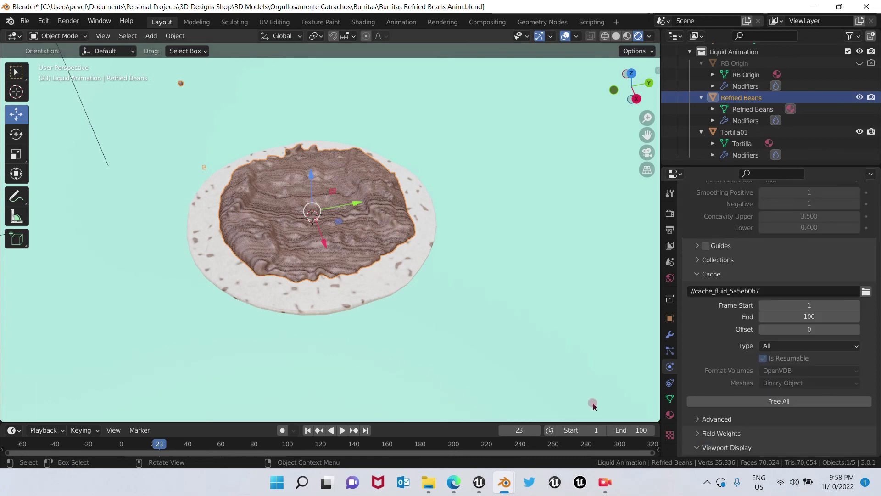